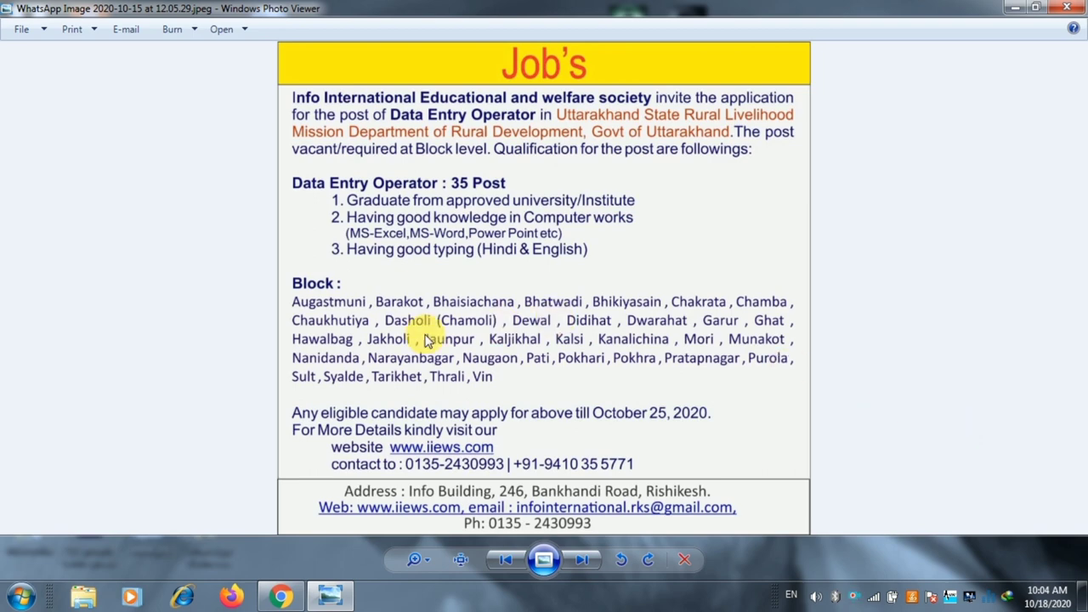
Switch to Chrome, search Google for "iiews" and open the INFO International Educational and Welfare Society website.
click(281, 595)
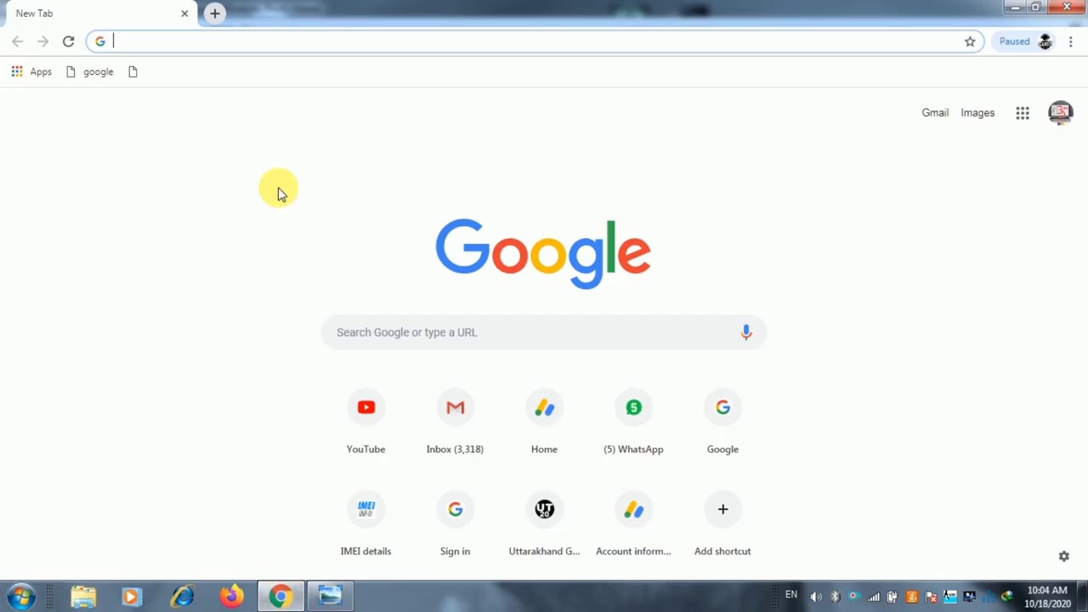
text(i)
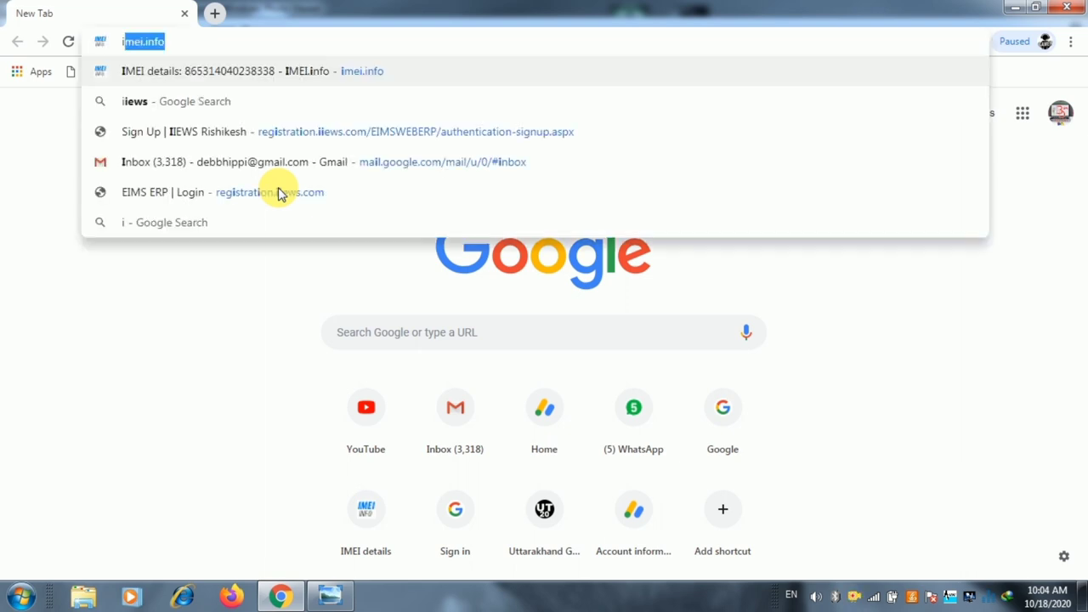
text(iews)
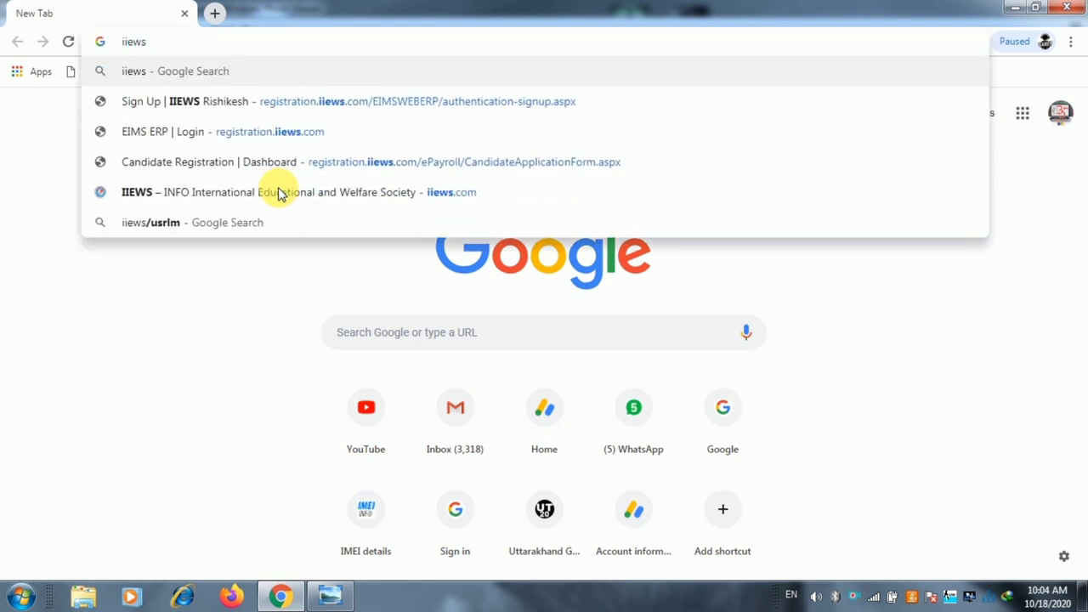
key(Return)
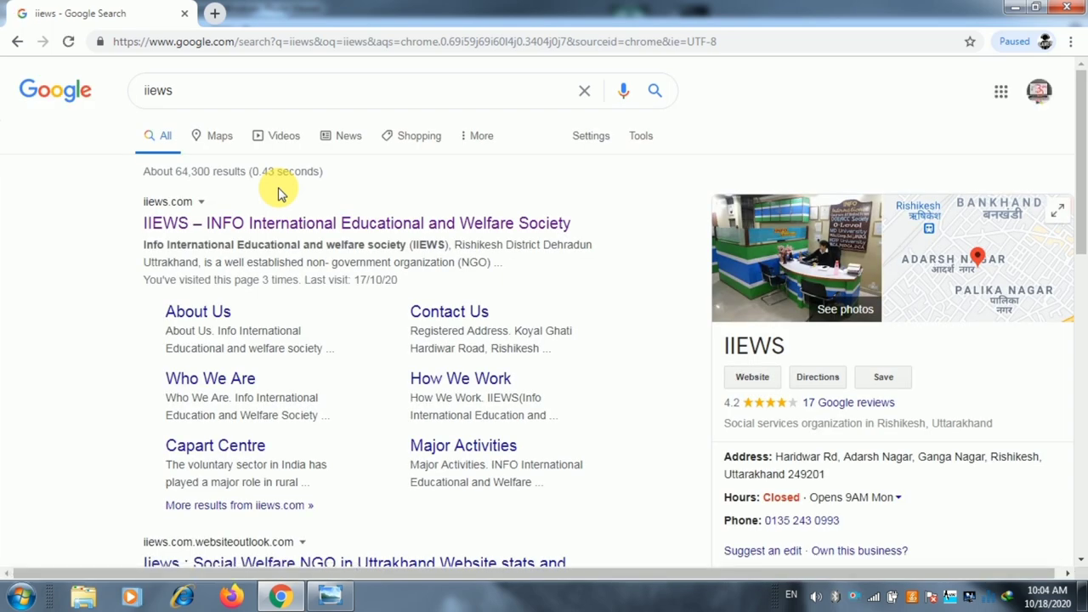
click(195, 228)
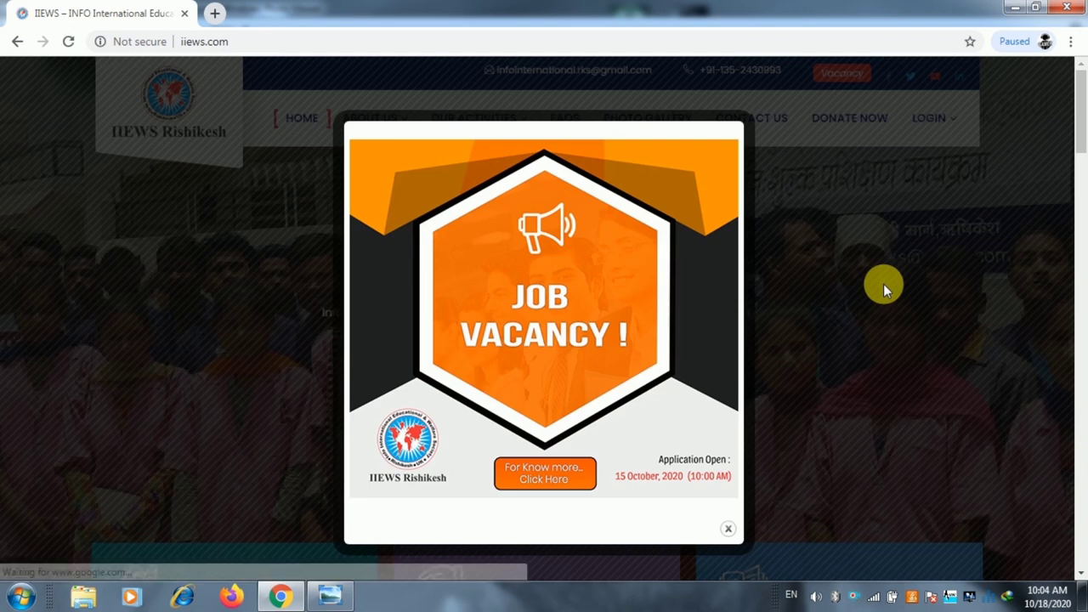
Dismiss the job vacancy pop-up and open the Vacancy link to reach the USRLM portal.
click(727, 527)
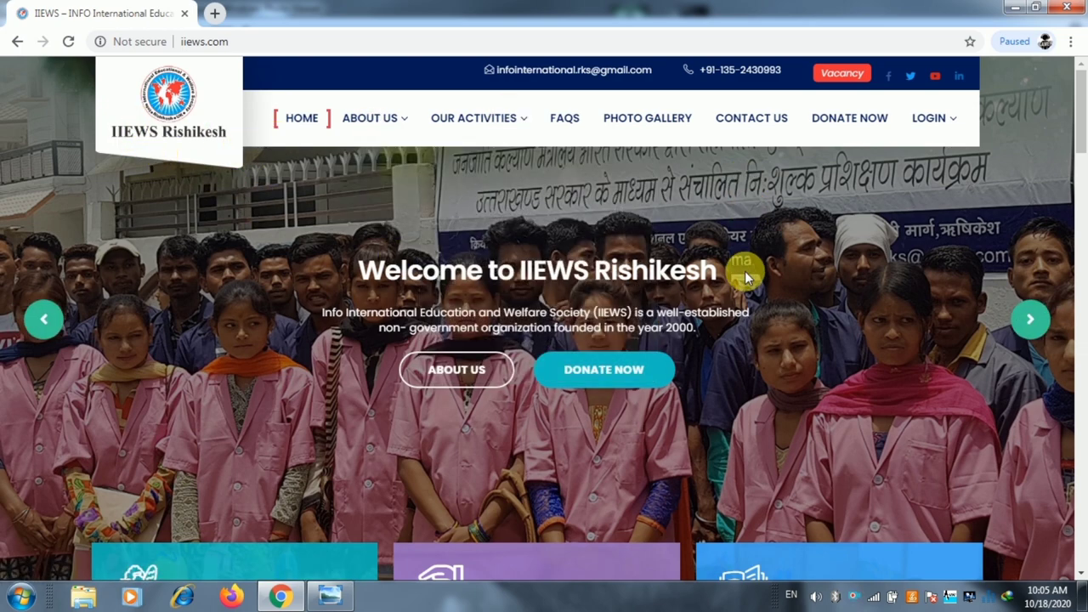
click(830, 76)
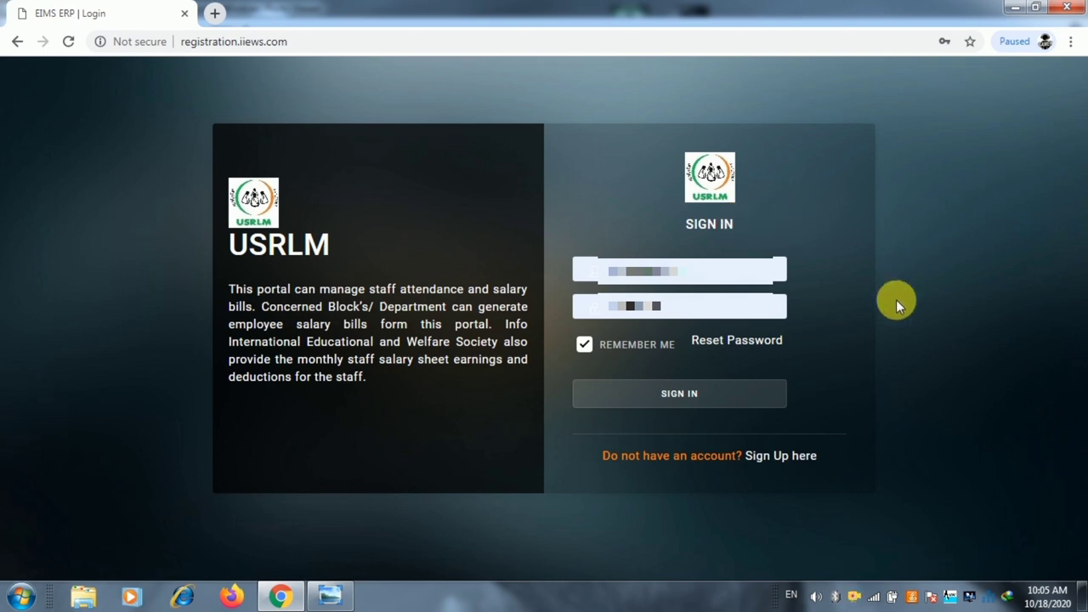
Open the portal's sign-up form for new candidates and accept the declaration.
click(777, 463)
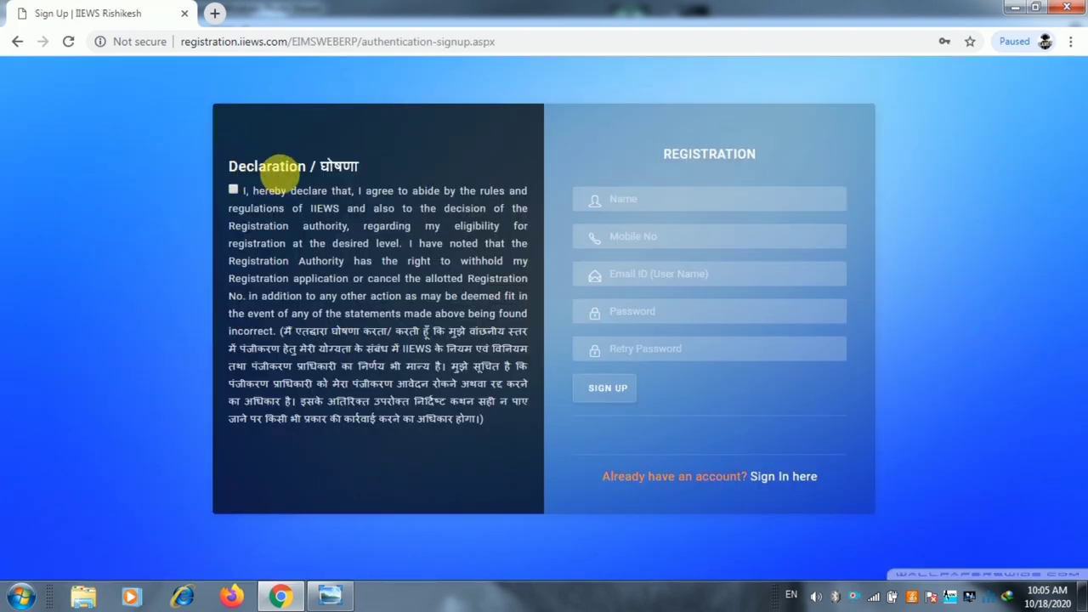
click(232, 190)
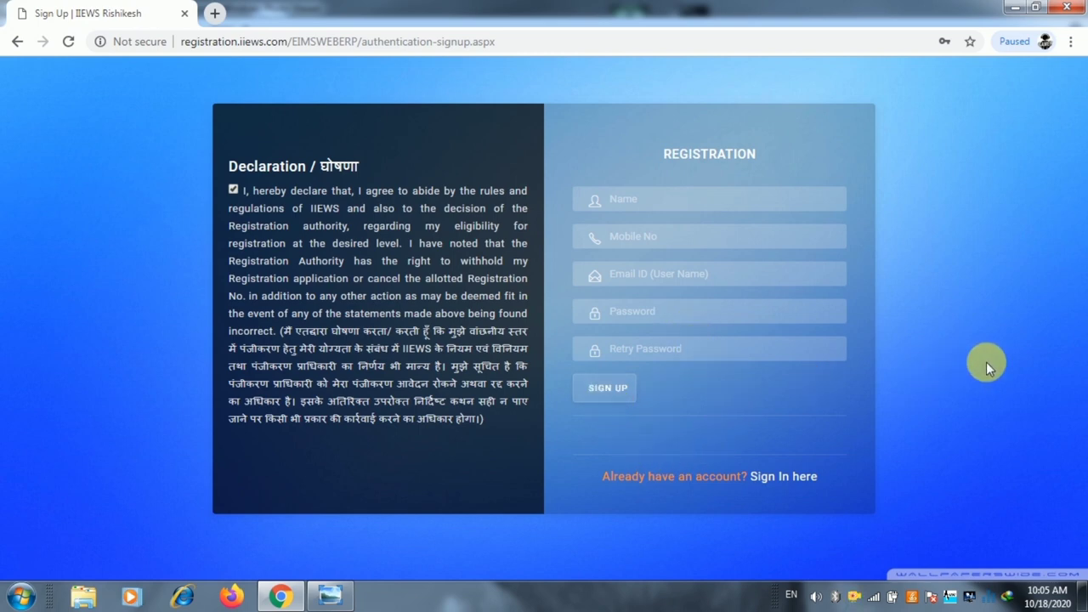
Go back to the portal's sign-in form and sign in to the existing candidate account.
click(790, 476)
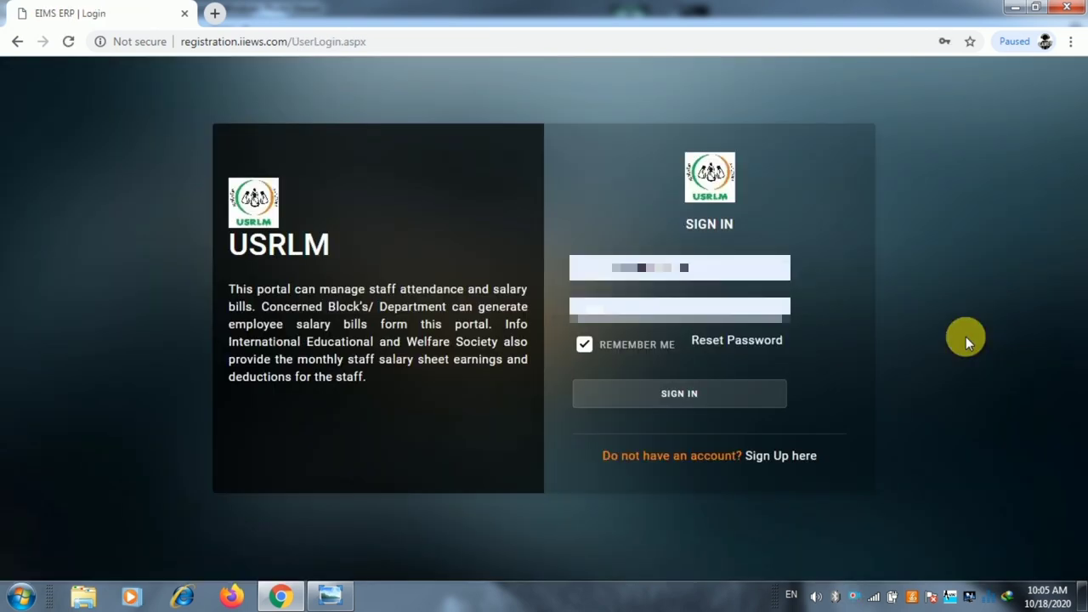
click(702, 394)
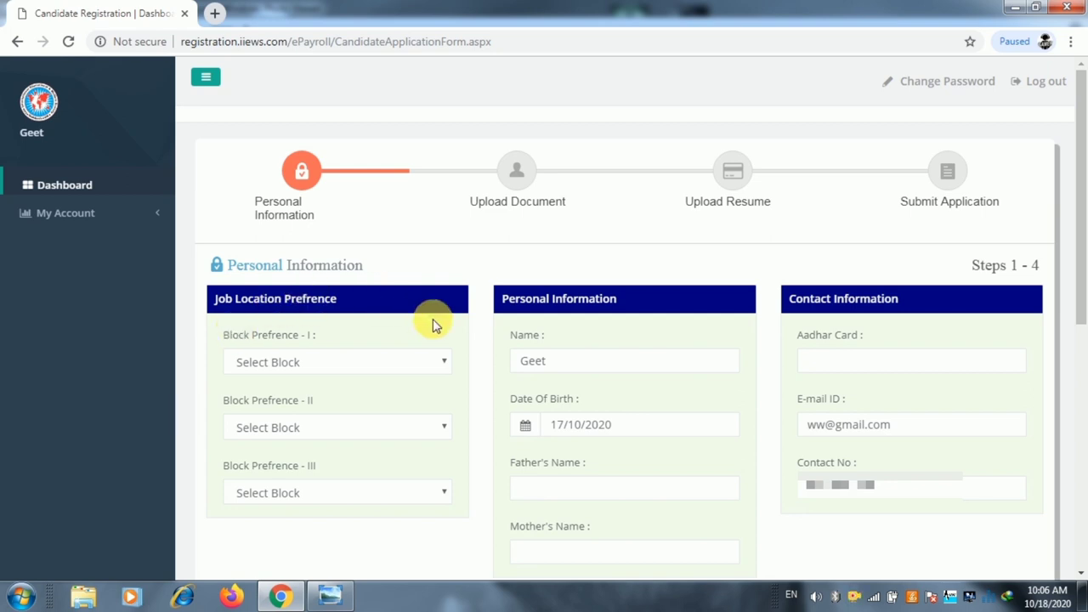
Choose Bhatwadi as Block Preference I in the job location preferences.
click(403, 373)
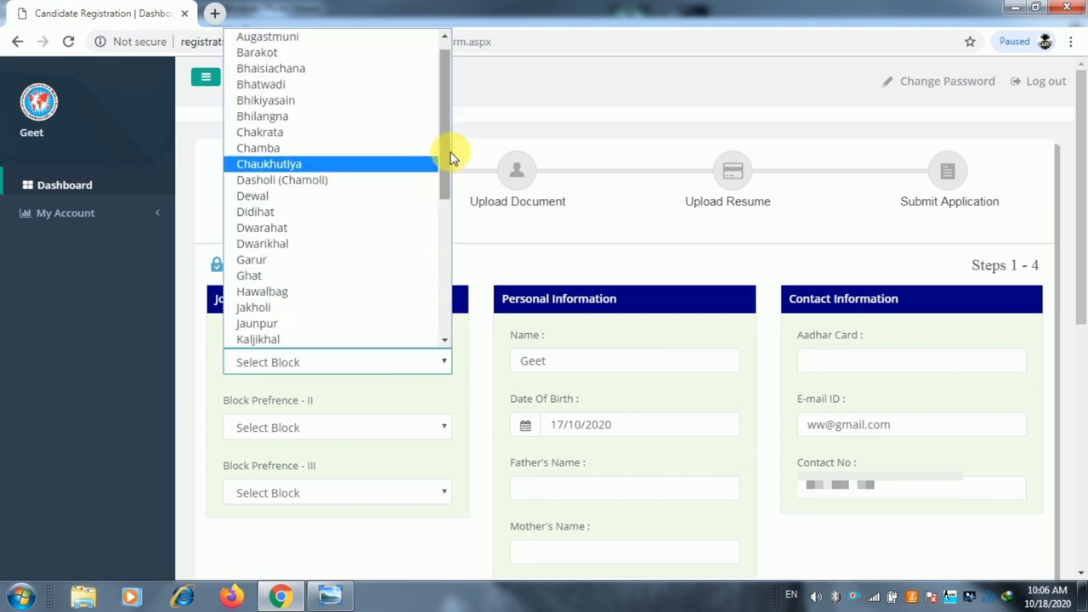
drag(450, 155, 459, 115)
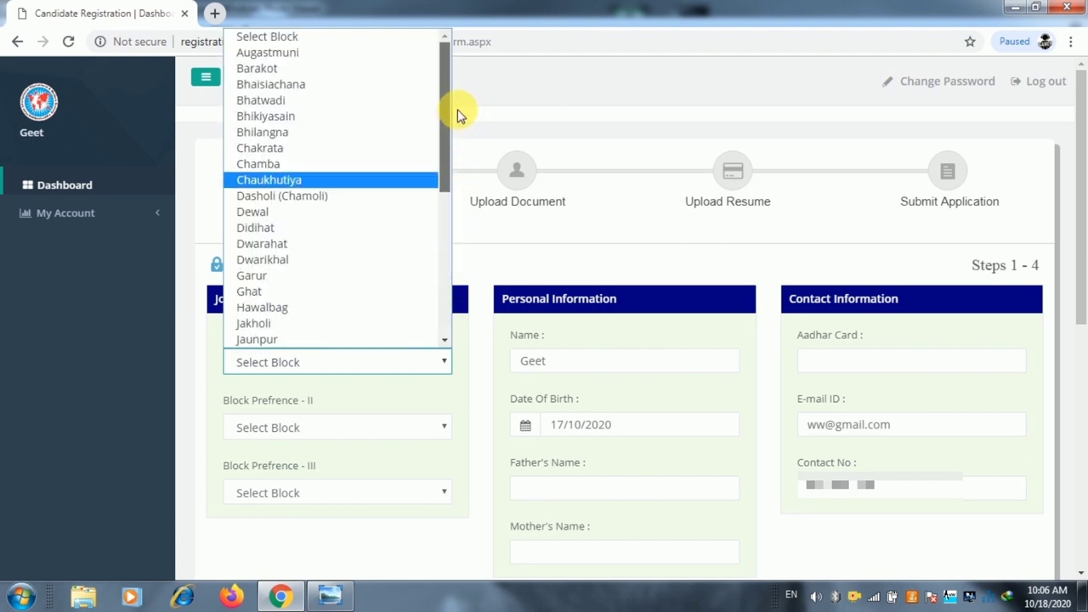
click(400, 101)
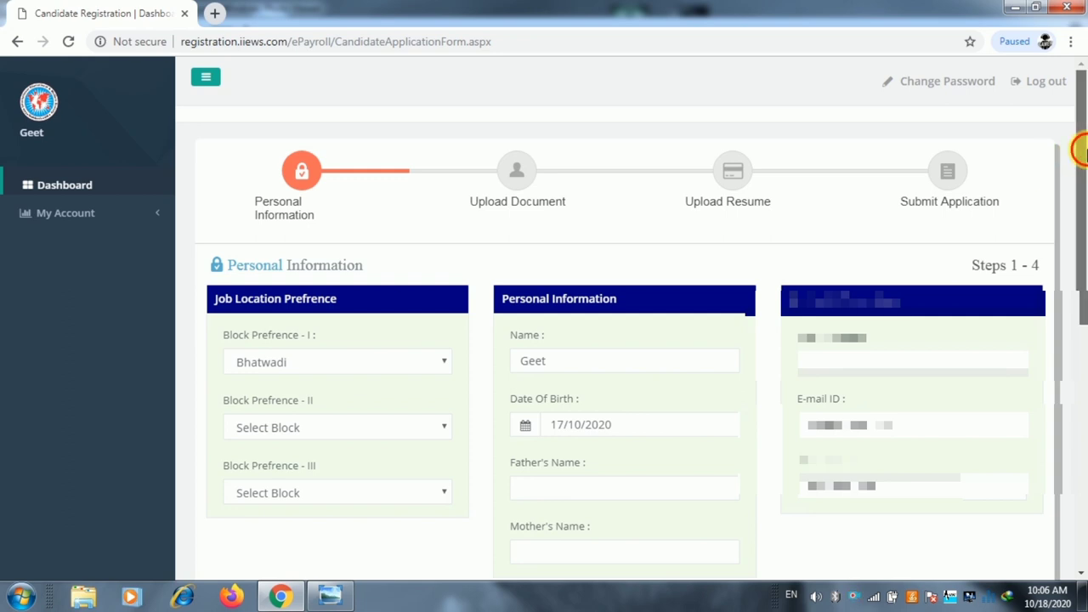
Examine the category, status, gender and blood group choices under Other Information without selecting any.
drag(1080, 146, 1077, 476)
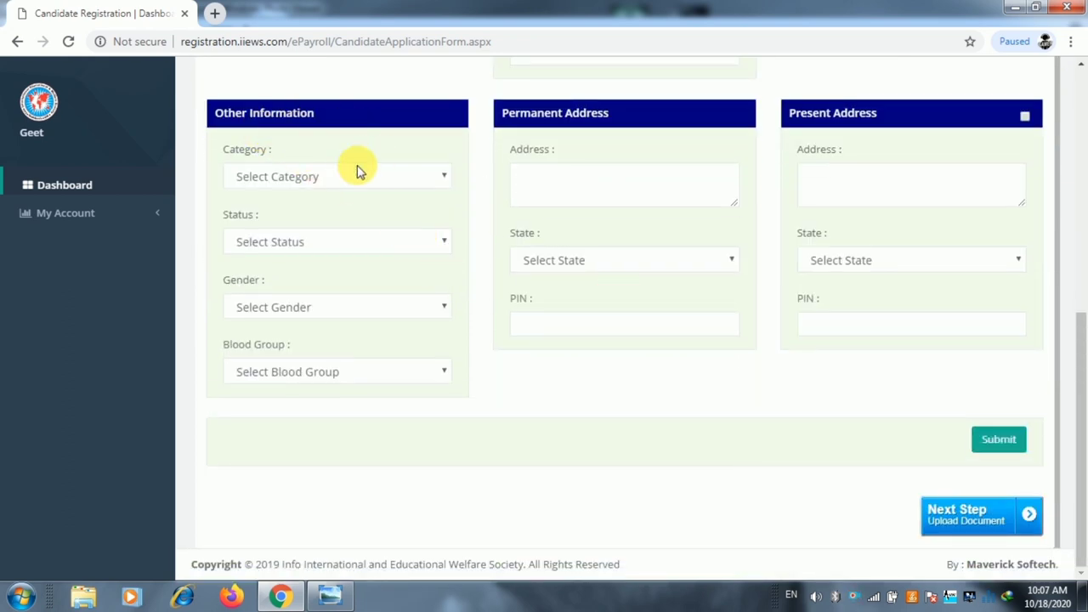
click(335, 178)
click(335, 177)
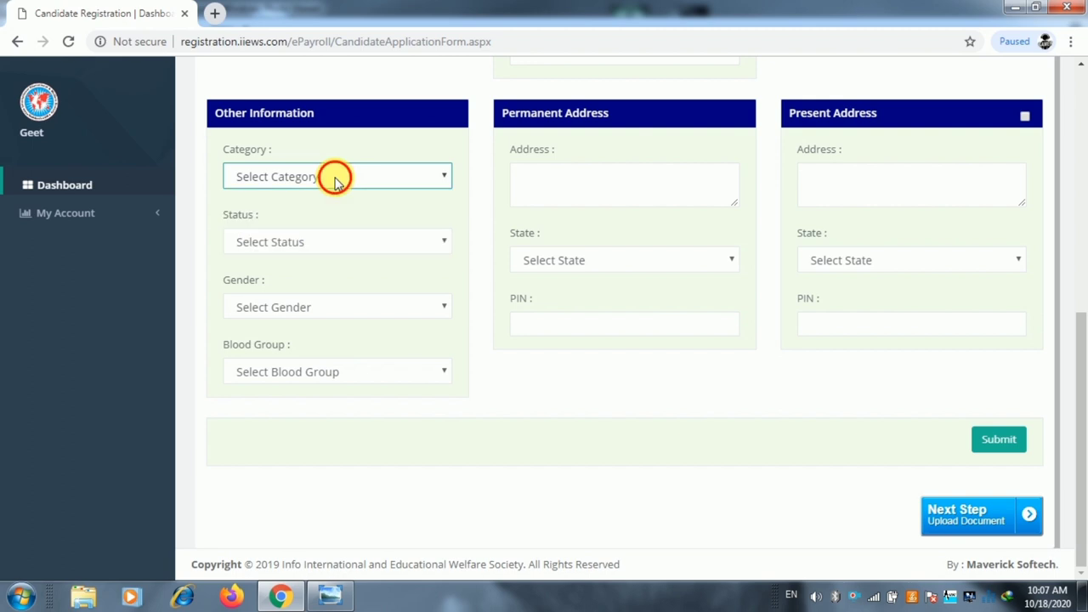
click(353, 244)
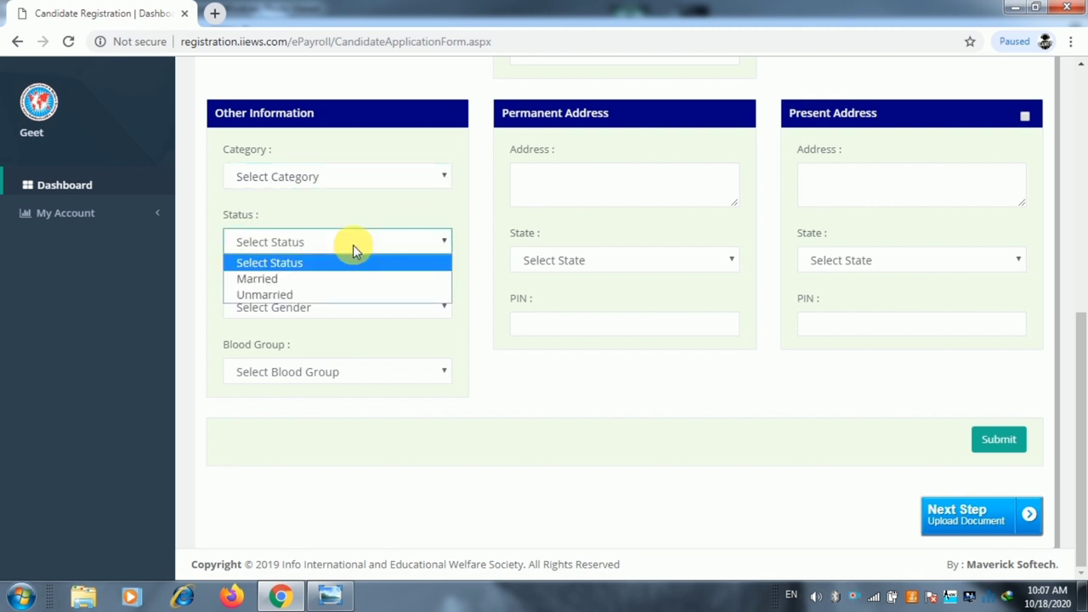
click(353, 245)
click(353, 311)
click(353, 313)
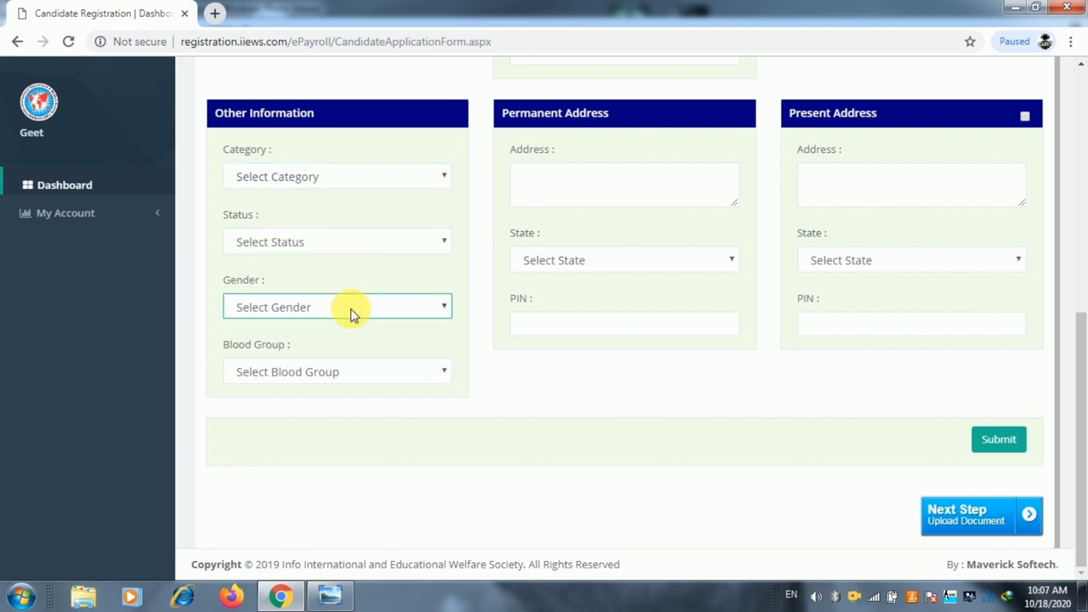
click(382, 374)
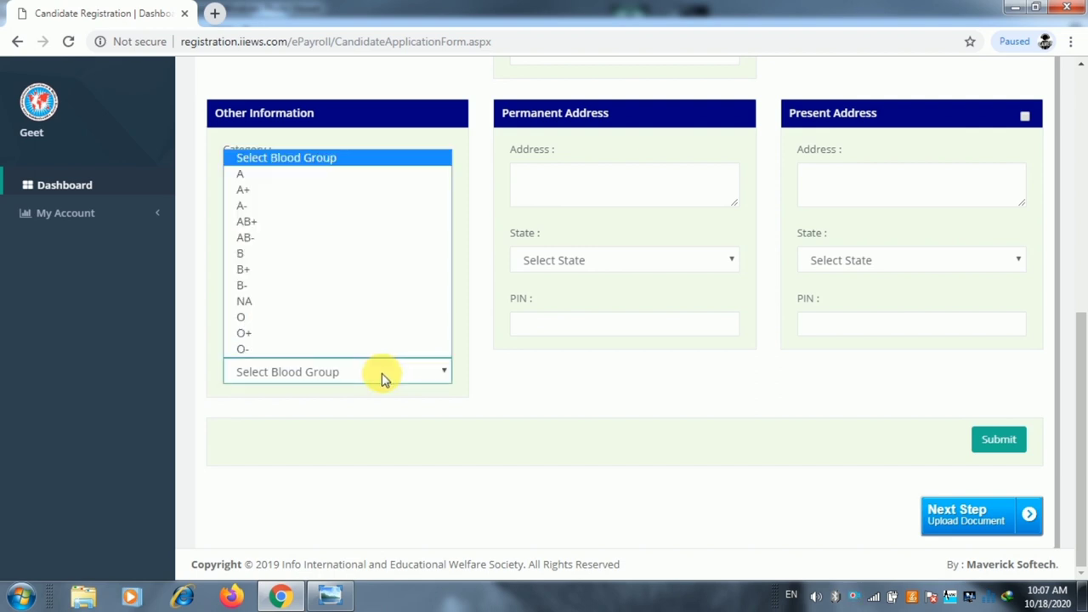
click(382, 373)
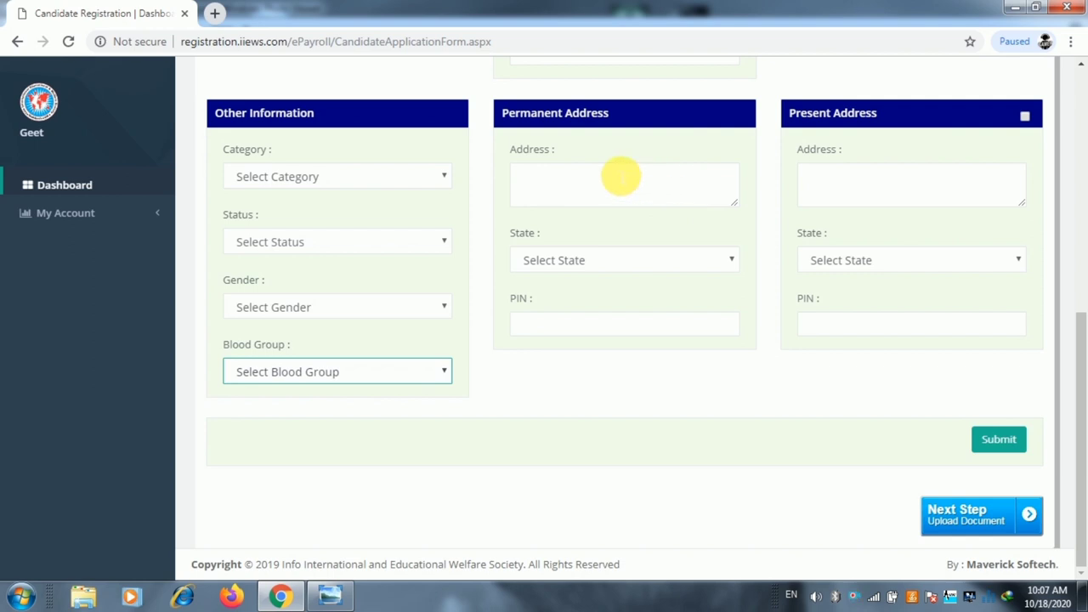
Examine the Permanent Address state and PIN fields and review the whole personal information form down to its end.
click(634, 260)
click(634, 260)
click(657, 332)
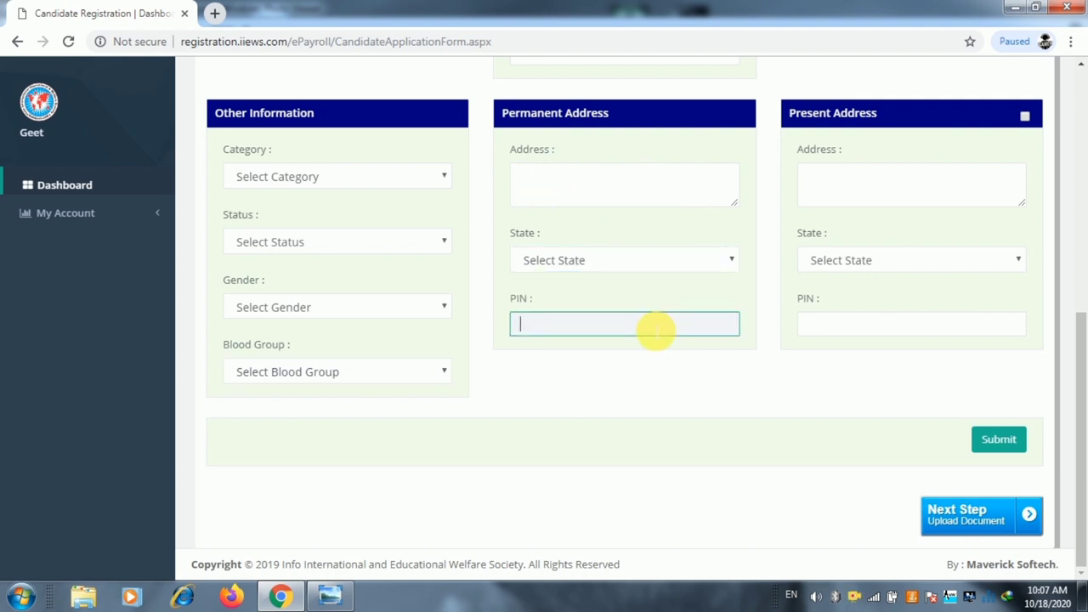
click(736, 433)
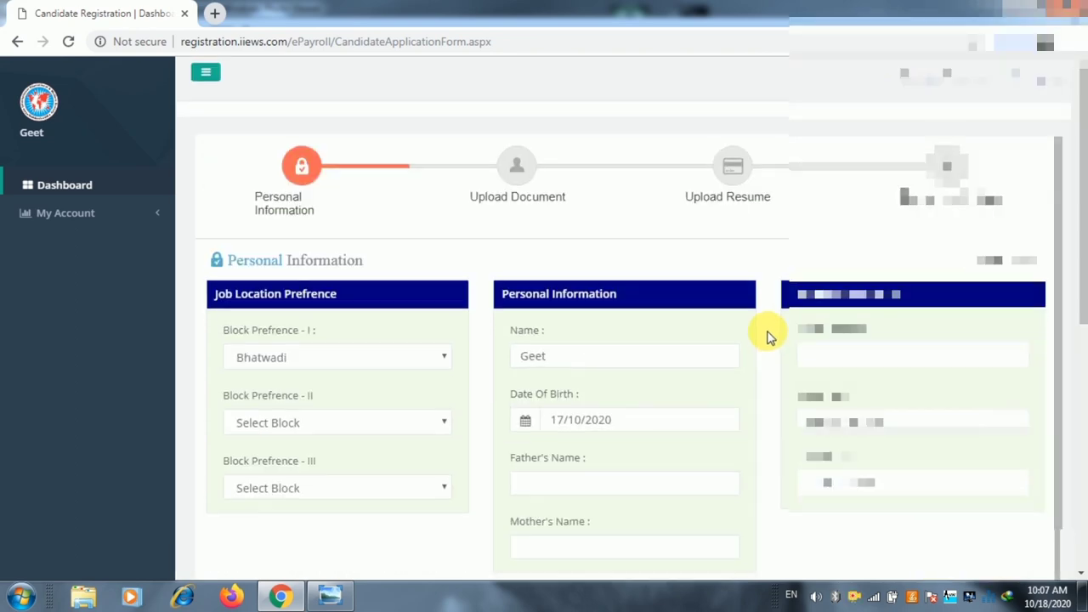
scroll(768, 335, down, 5)
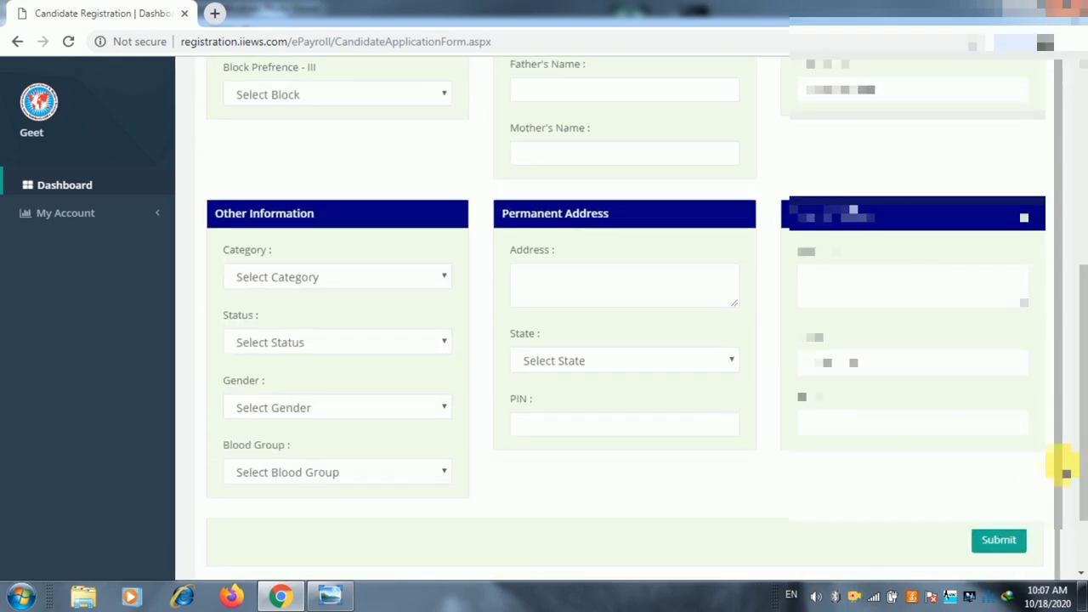
drag(1068, 474, 775, 94)
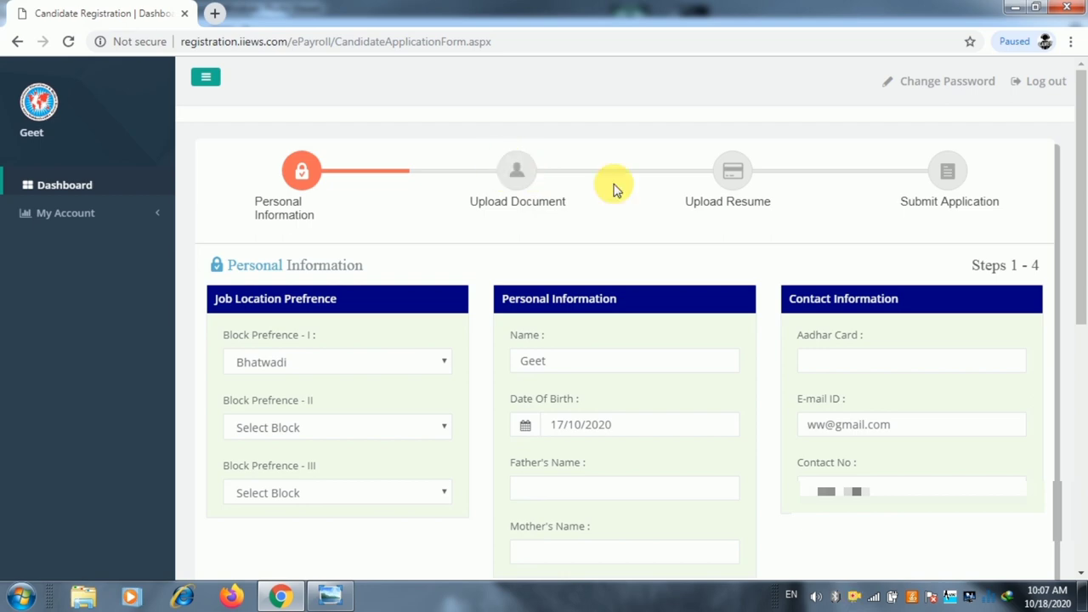
mouse_move(1077, 217)
mouse_down()
mouse_move(1080, 489)
mouse_move(1068, 207)
mouse_up()
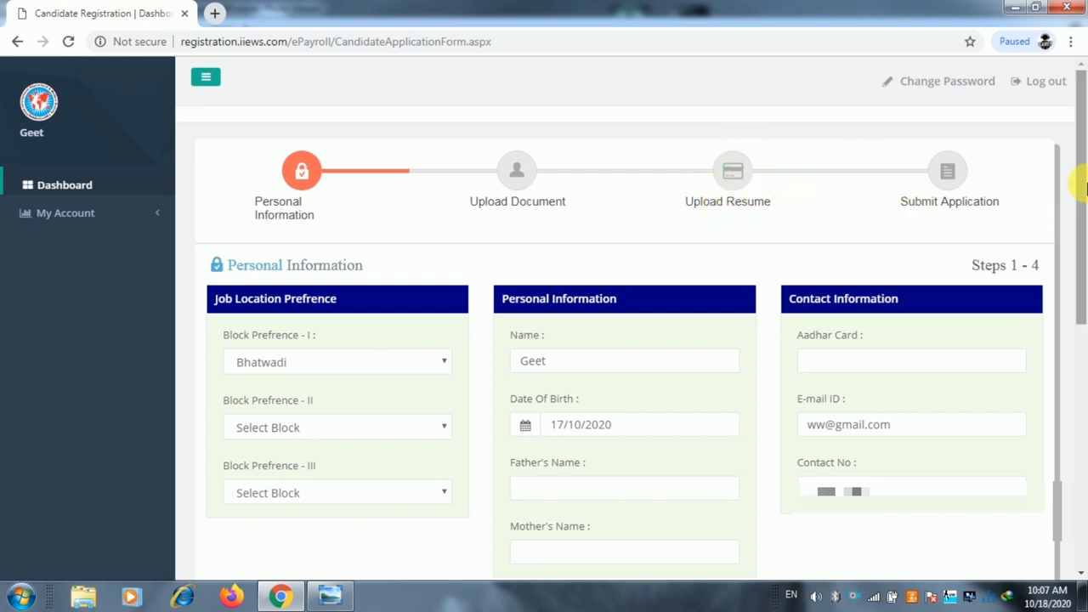
drag(1076, 175, 1080, 507)
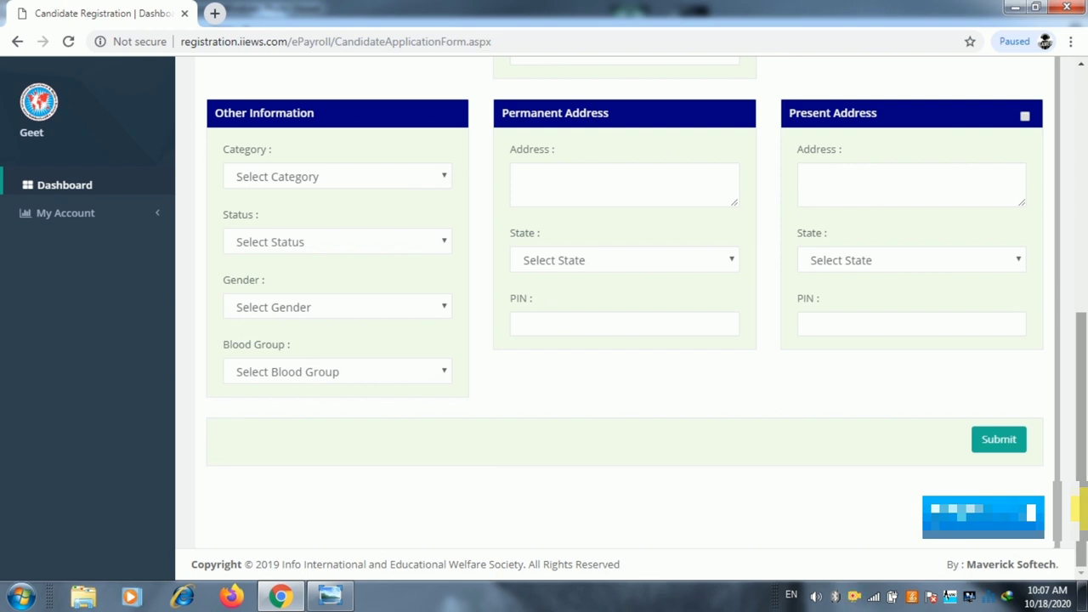